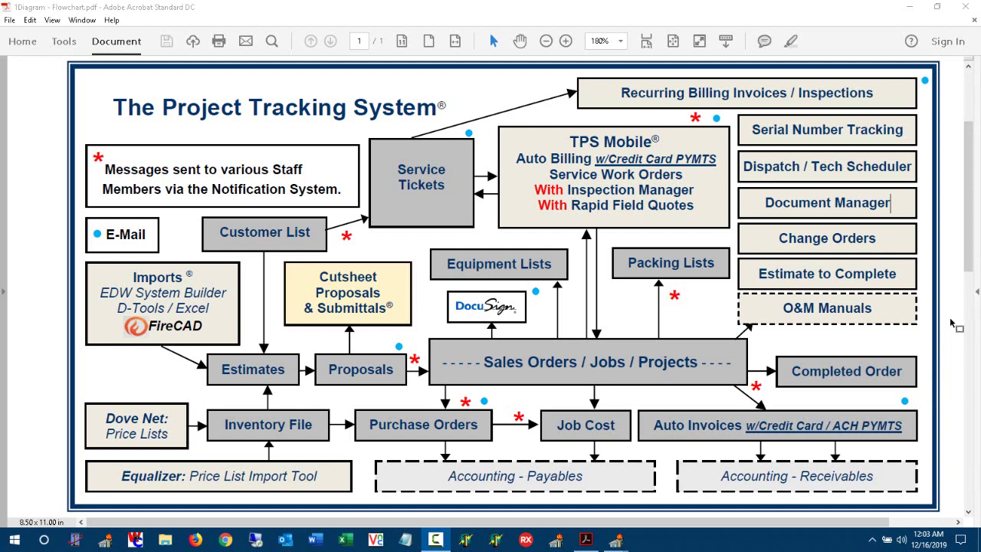
Switch from the flowchart to the dispatch calendar and check which technicians are free on December 27 and December 20.
{"action": "double_click", "coordinate": [772, 166]}
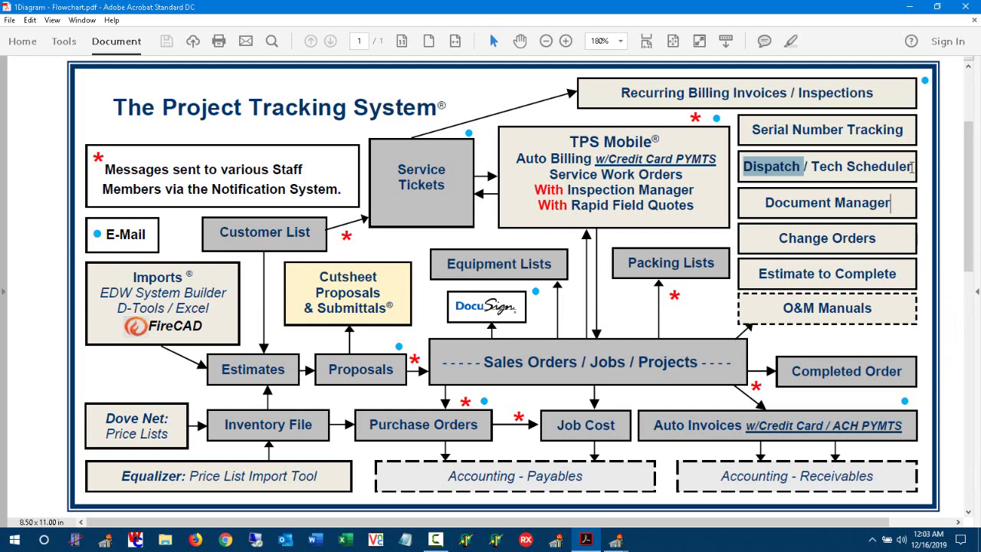
{"action": "left_click", "coordinate": [909, 7]}
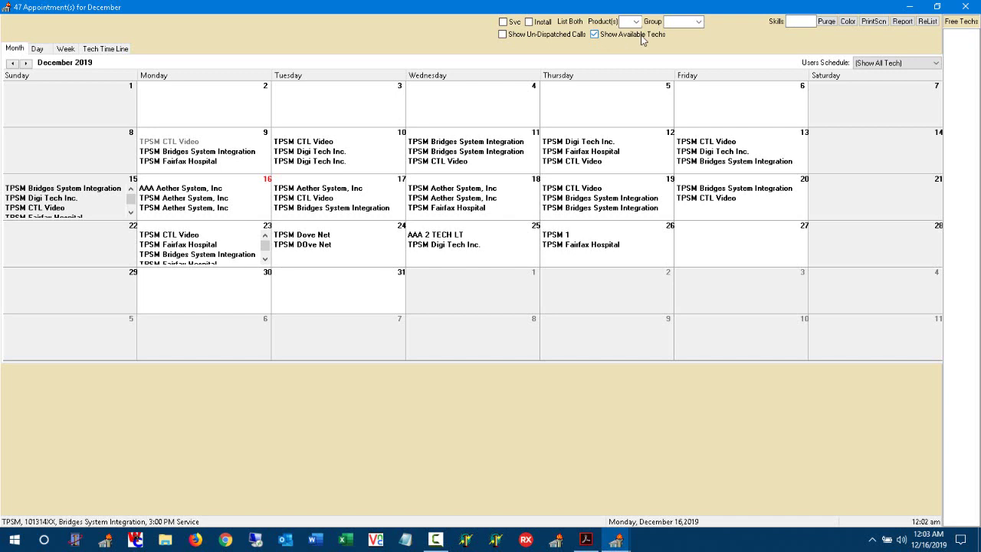
{"action": "left_click", "coordinate": [728, 261]}
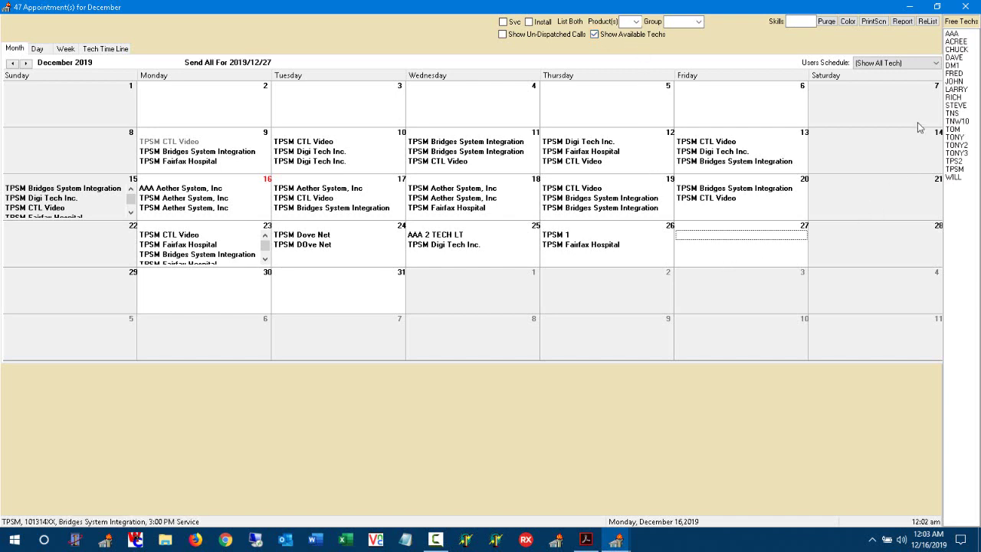
{"action": "left_click", "coordinate": [741, 189]}
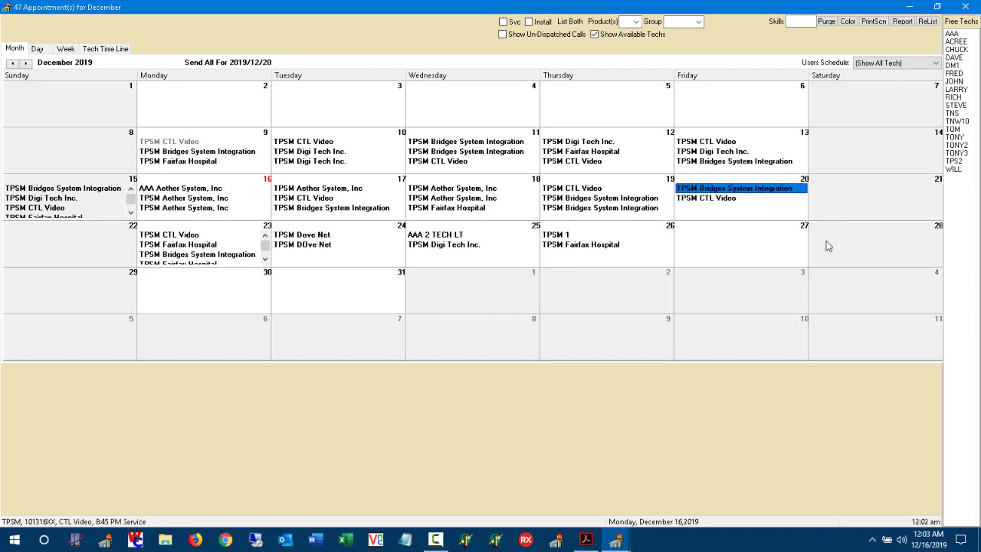
{"action": "left_click", "coordinate": [780, 243]}
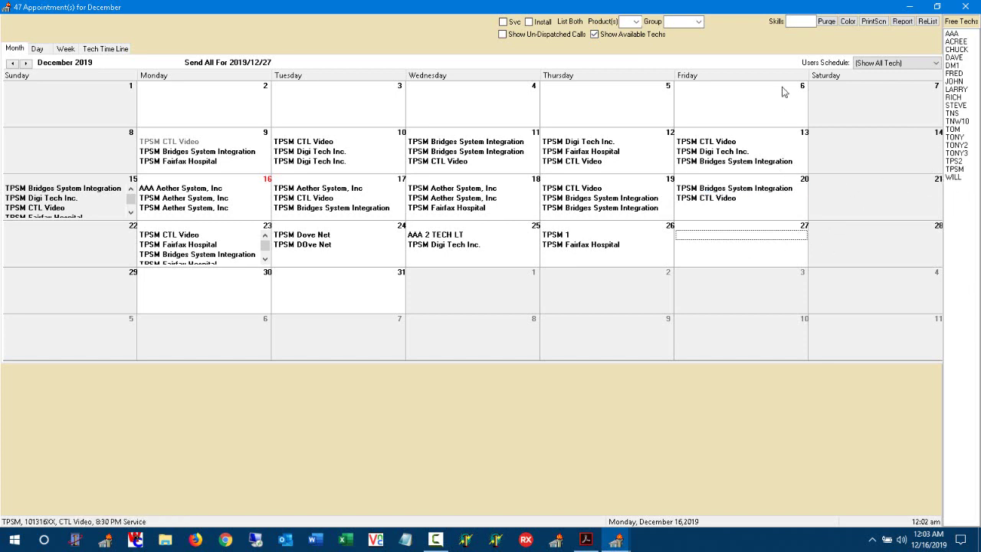
Filter the free technicians by the Access Control skill and list those available on December 27.
{"action": "left_click", "coordinate": [804, 21]}
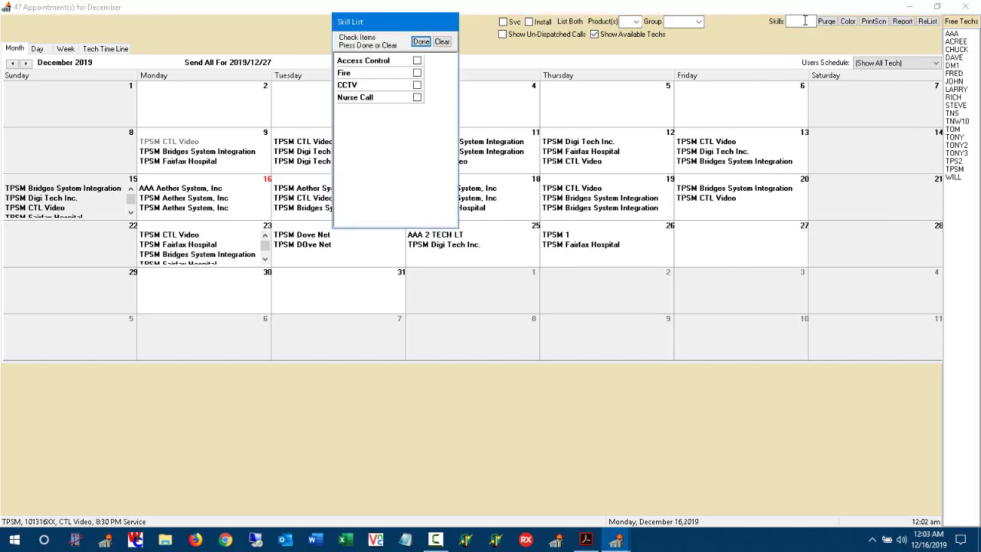
{"action": "left_click", "coordinate": [417, 61]}
{"action": "left_click", "coordinate": [420, 41]}
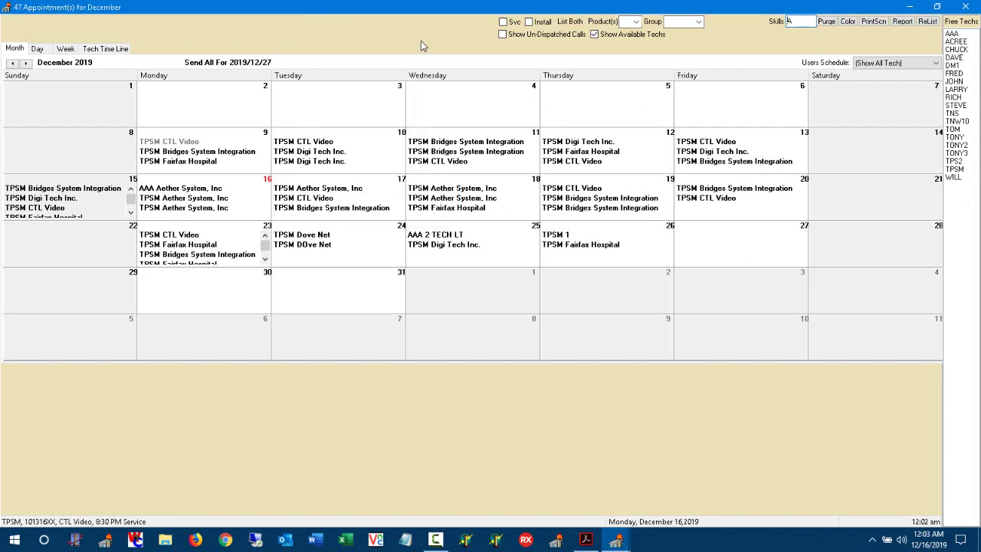
{"action": "left_click", "coordinate": [698, 241]}
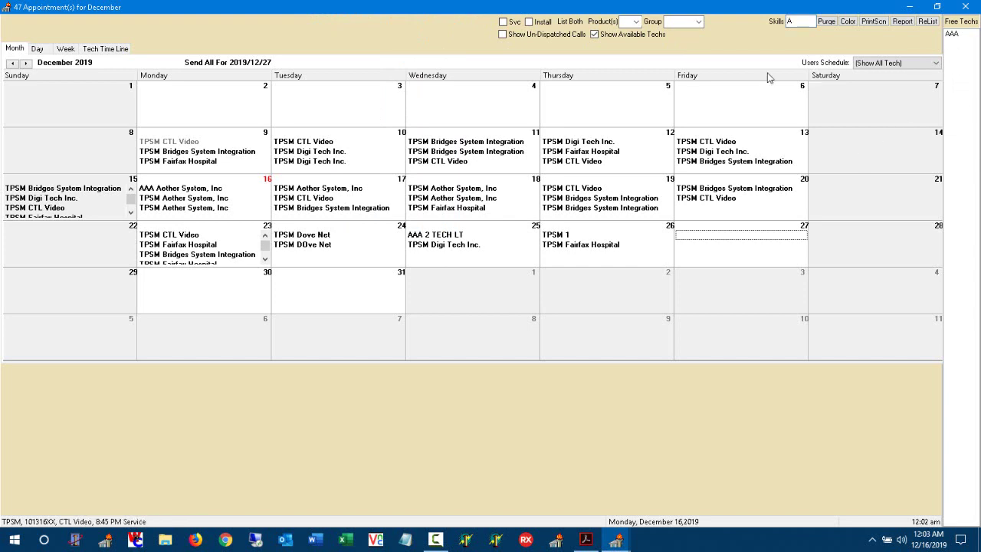
Clear the skills filter and list all free technicians for December 27.
{"action": "left_click", "coordinate": [797, 21]}
{"action": "left_click", "coordinate": [417, 61]}
{"action": "left_click", "coordinate": [447, 42]}
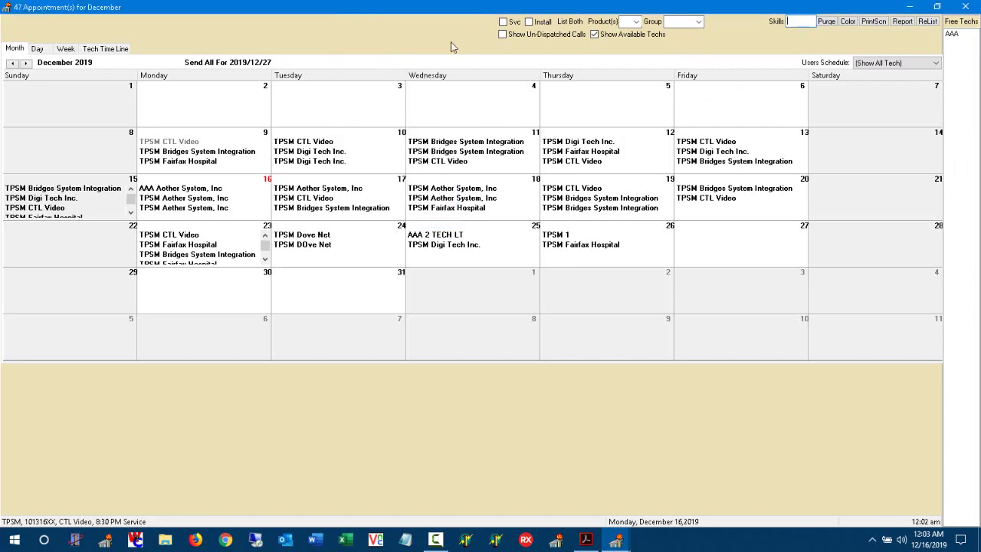
{"action": "left_click", "coordinate": [762, 259]}
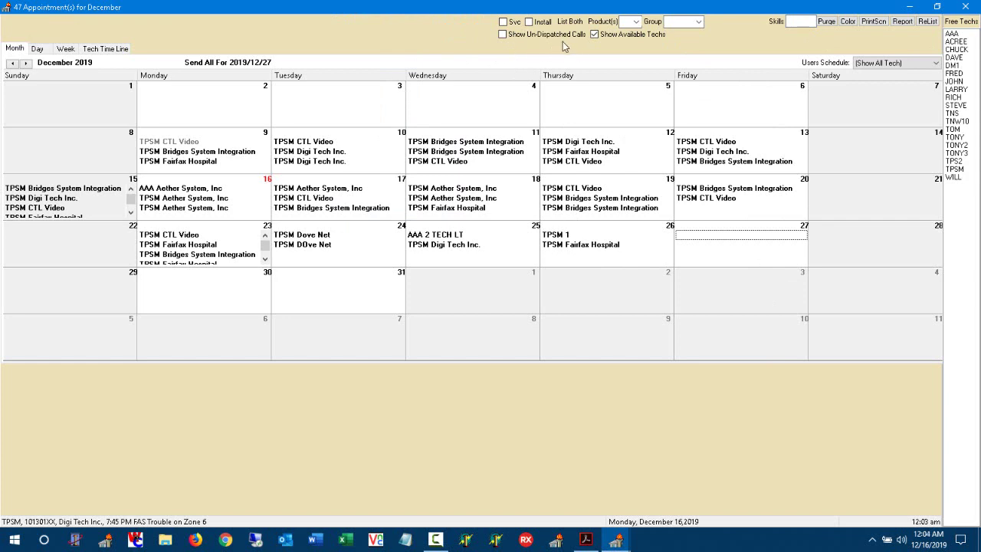
Show the un-dispatched calls and schedule the Bridges System Integration service call on December 27 at 12:00 am, saving the appointment.
{"action": "left_click", "coordinate": [502, 34]}
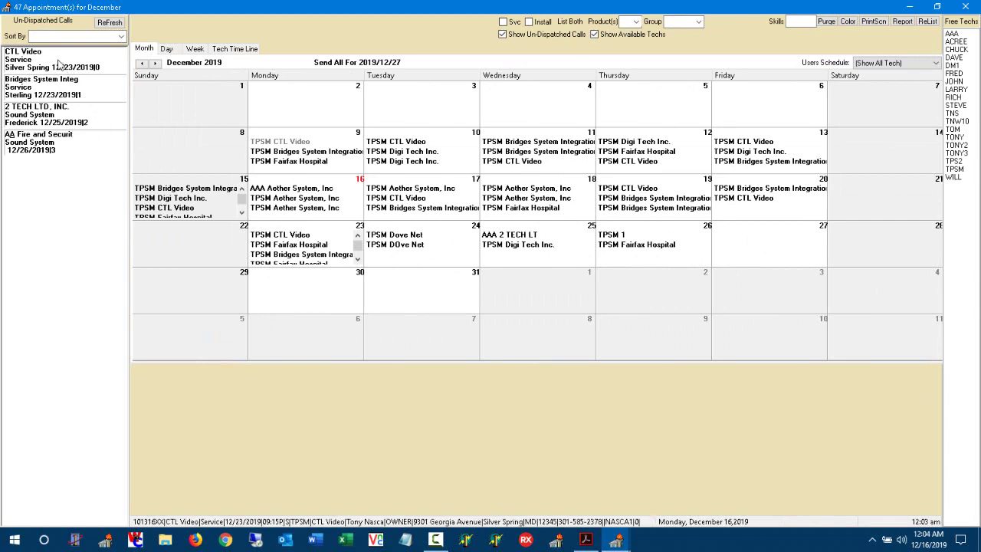
{"action": "left_click_drag", "start_coordinate": [58, 63], "coordinate": [729, 246]}
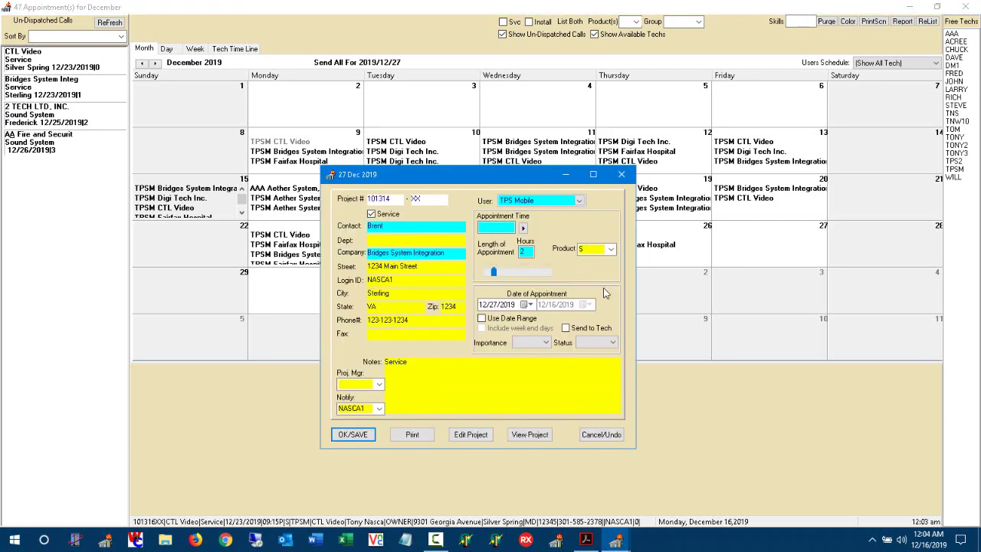
{"action": "left_click", "coordinate": [522, 227]}
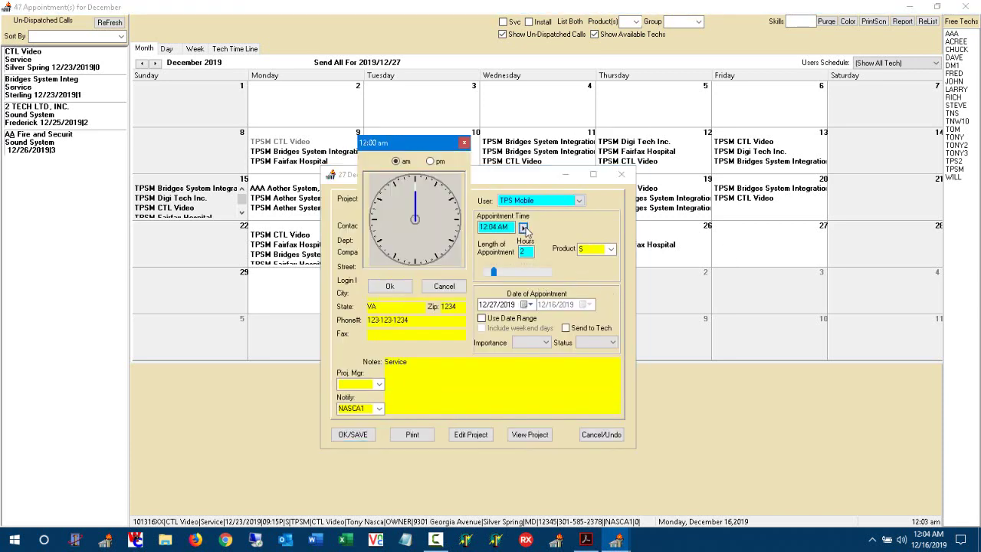
{"action": "left_click", "coordinate": [400, 286]}
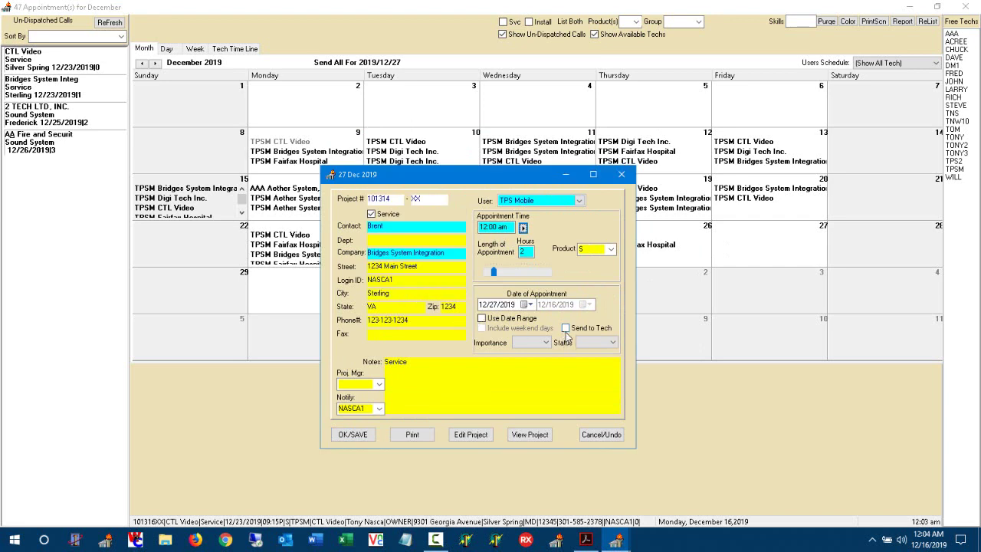
{"action": "left_click", "coordinate": [354, 435]}
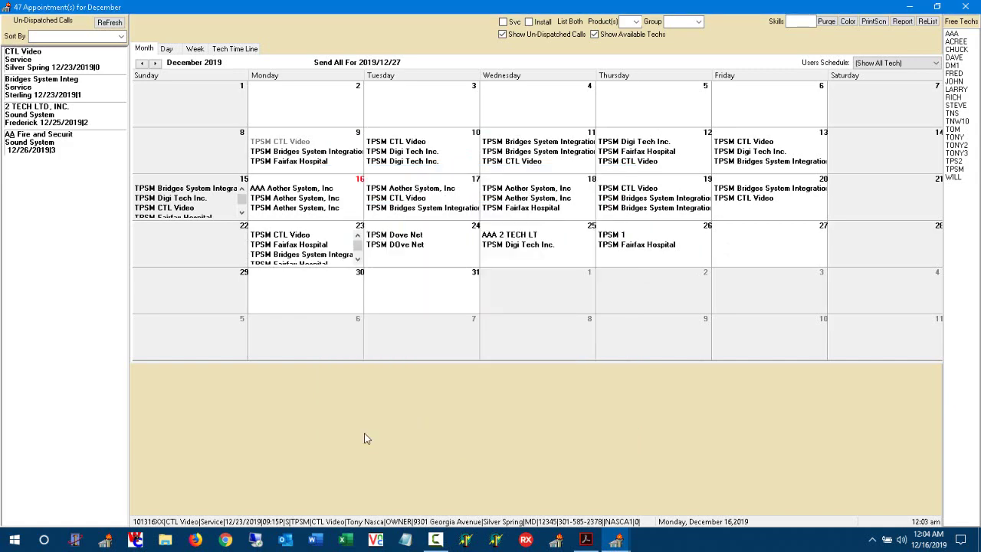
{"action": "double_click", "coordinate": [398, 399]}
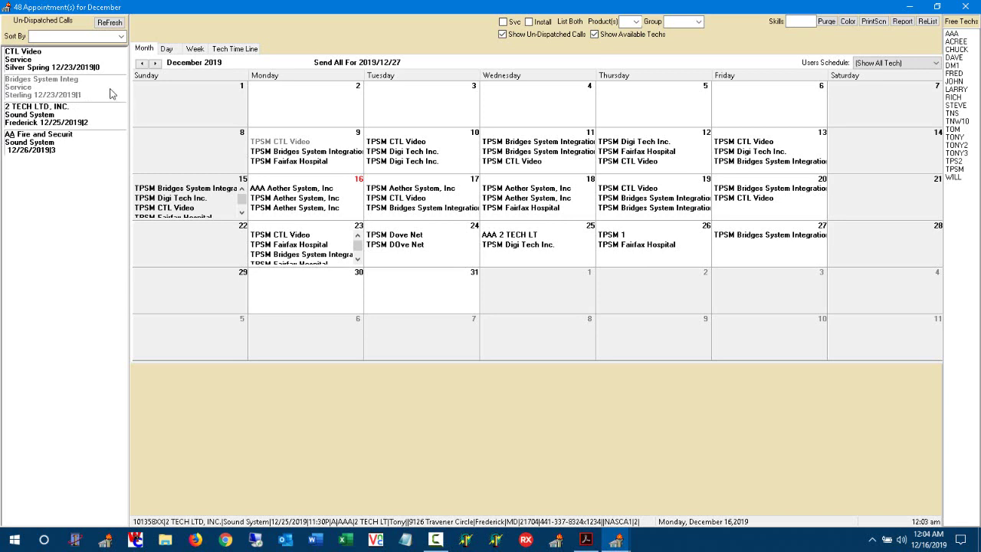
Open a December 27 appointment for the un-dispatched CTL Video service call and close it without saving.
{"action": "left_click", "coordinate": [87, 145]}
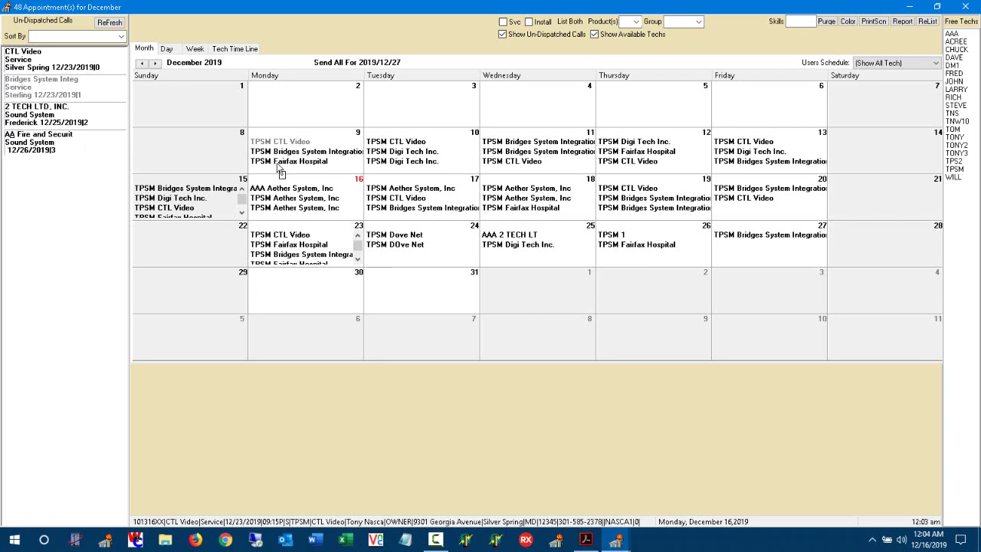
{"action": "left_click_drag", "start_coordinate": [281, 170], "coordinate": [727, 263]}
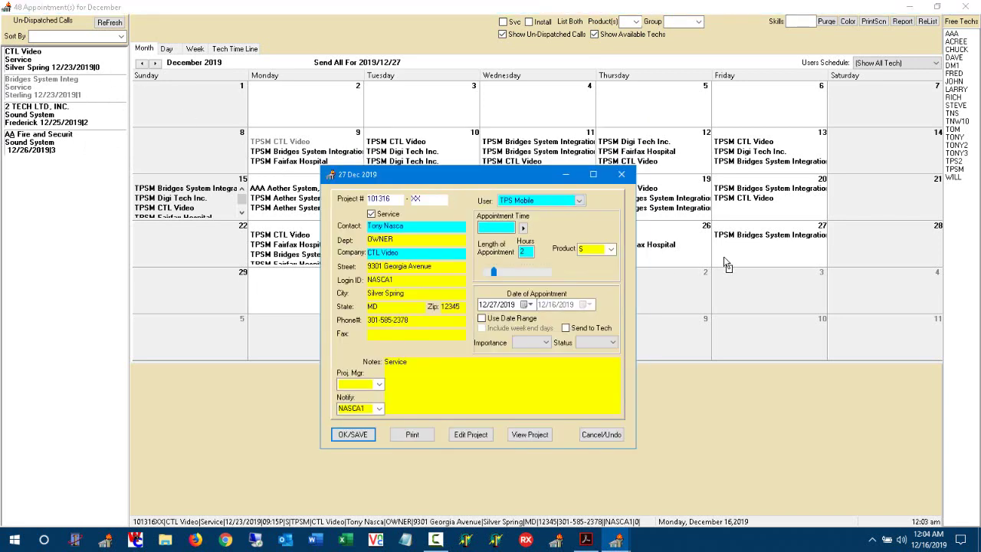
{"action": "left_click", "coordinate": [621, 176]}
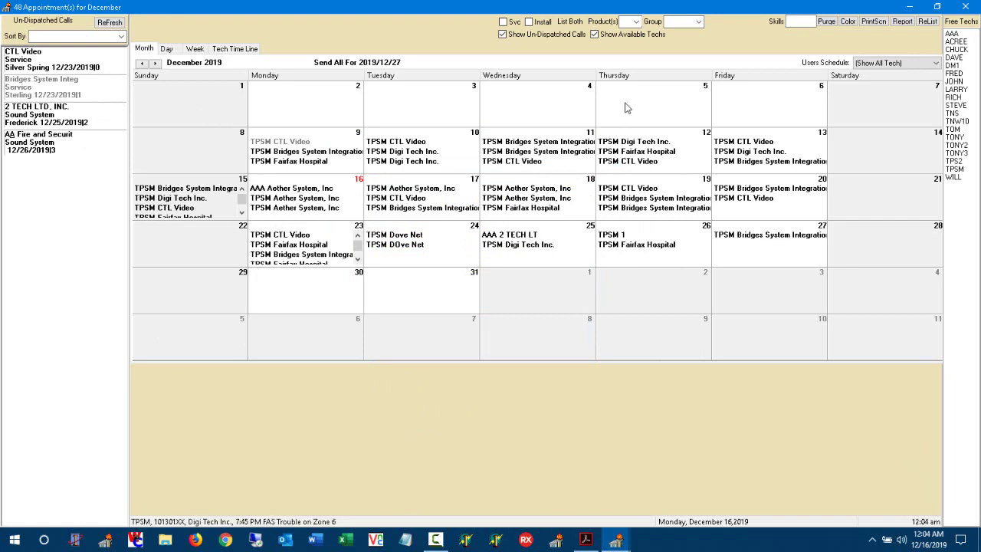
Reduce the calendar window, open a December 27 appointment from the first project activity notification, and close it without saving.
{"action": "left_click", "coordinate": [936, 7]}
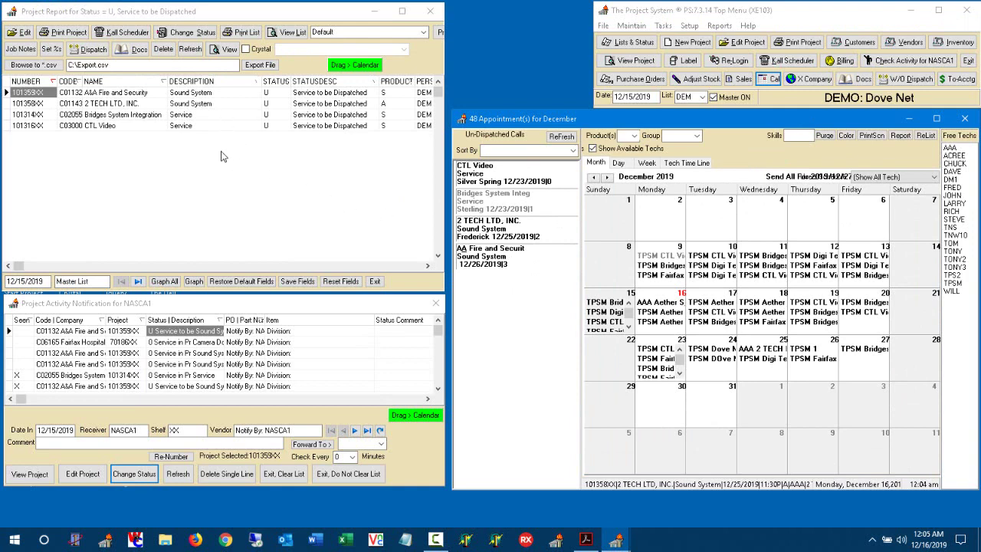
{"action": "left_click", "coordinate": [270, 307]}
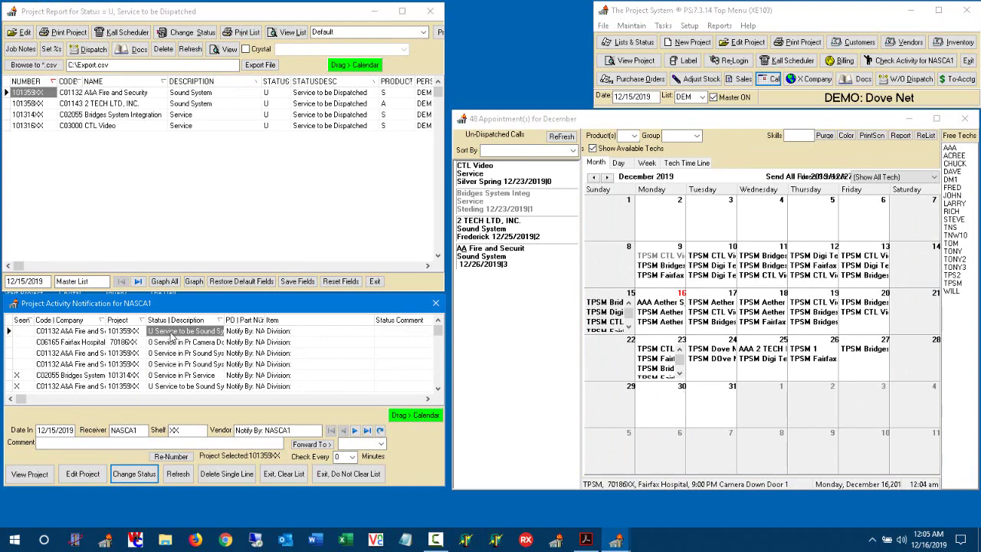
{"action": "left_click_drag", "start_coordinate": [172, 335], "coordinate": [855, 378]}
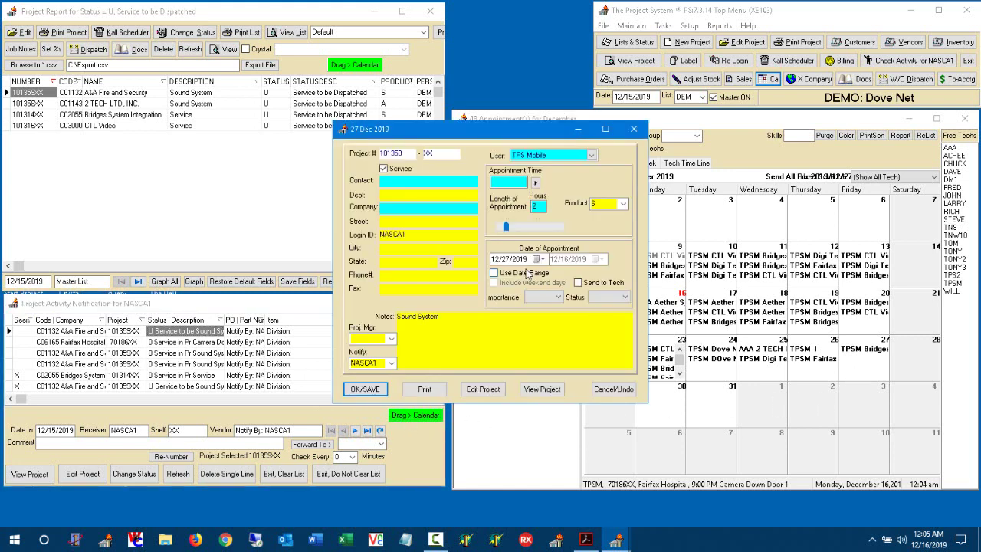
{"action": "left_click", "coordinate": [633, 129]}
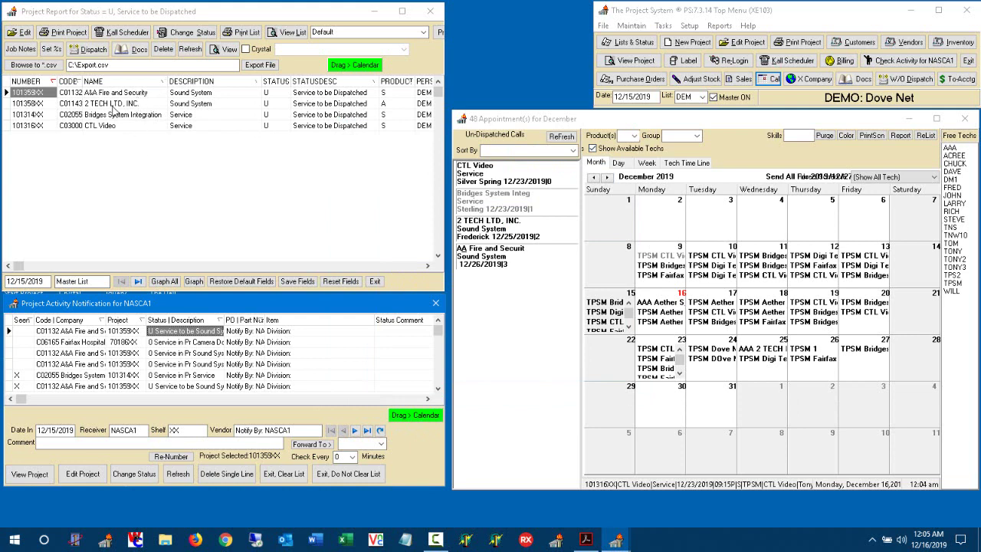
Open a December 27 appointment from the service-to-be-dispatched project report, close it without saving, and switch back to the Acrobat flowchart.
{"action": "left_click", "coordinate": [311, 94]}
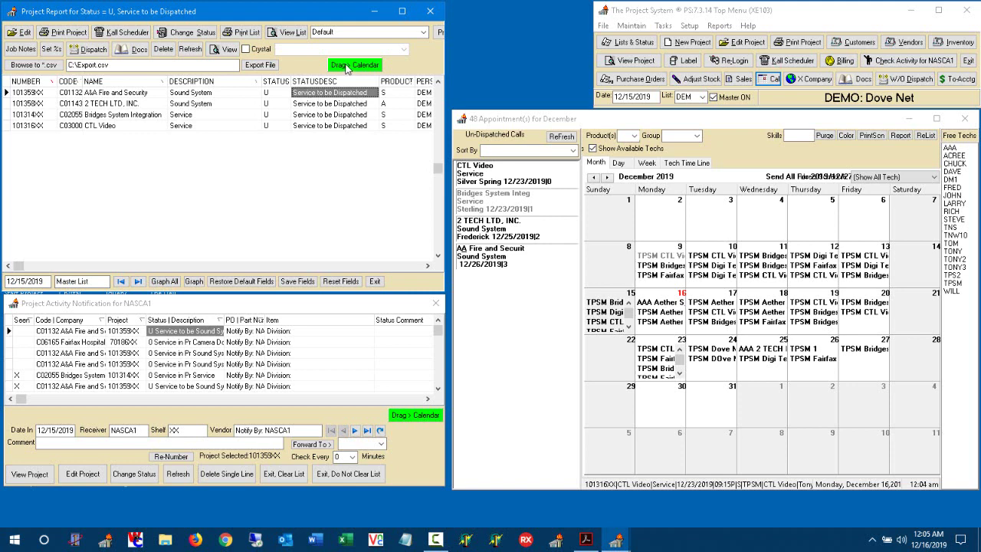
{"action": "left_click_drag", "start_coordinate": [347, 68], "coordinate": [853, 374]}
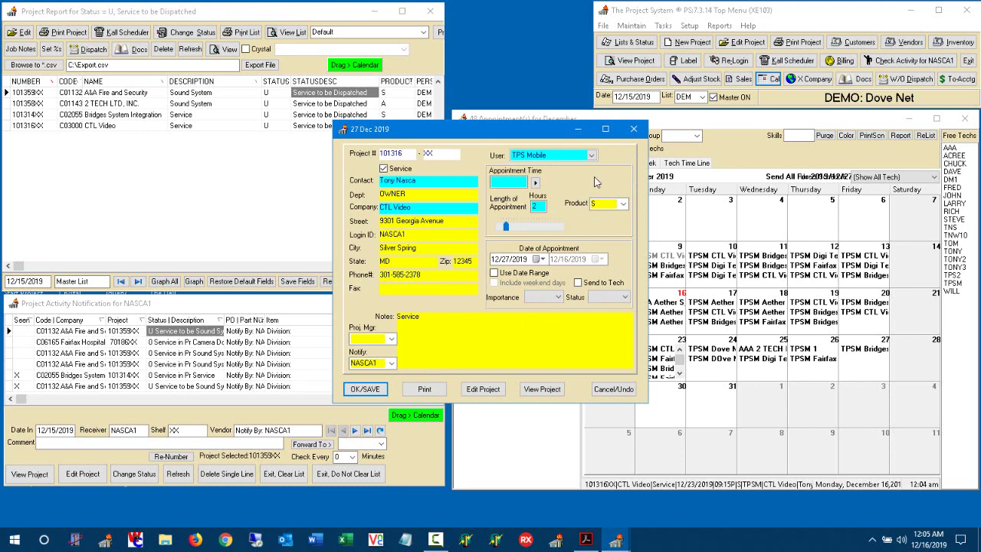
{"action": "left_click", "coordinate": [633, 129]}
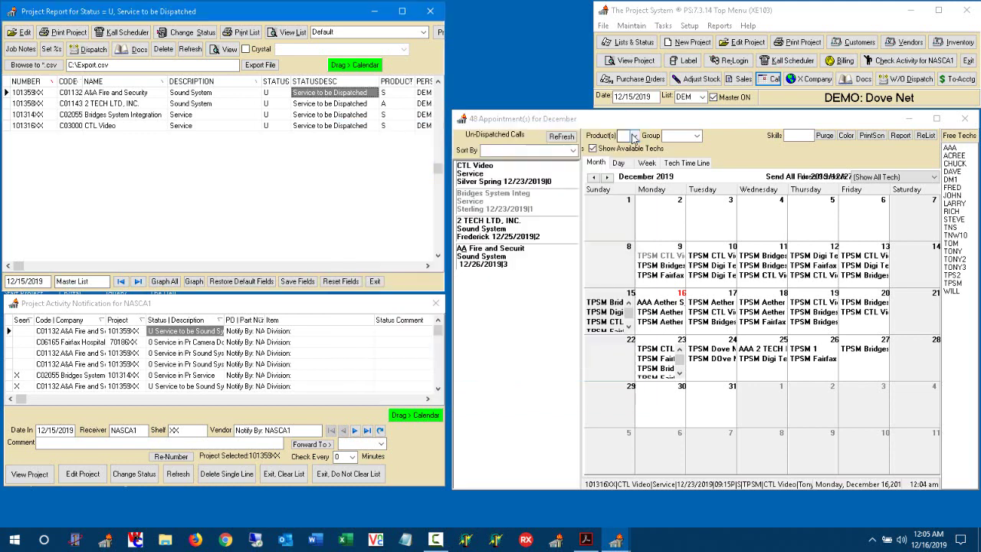
{"action": "left_click", "coordinate": [597, 545]}
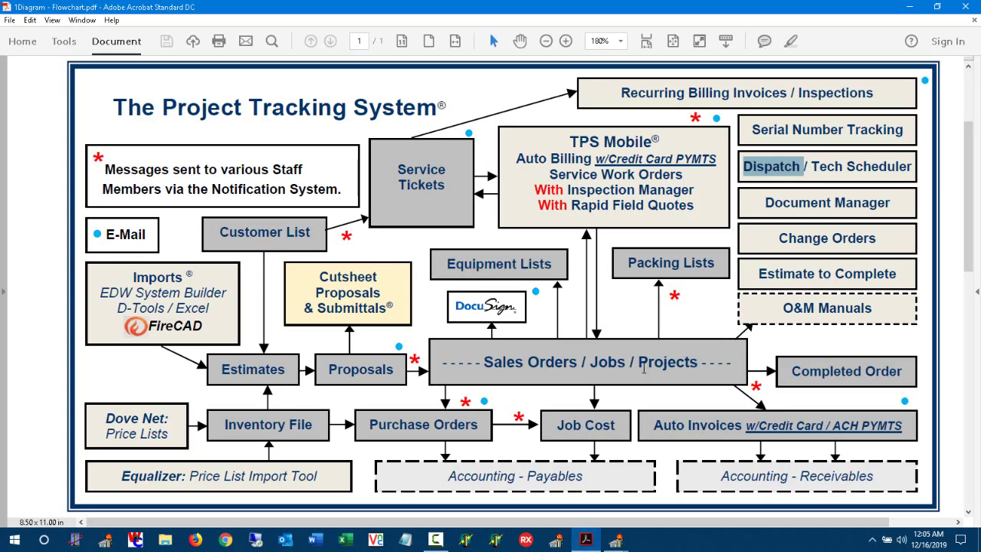